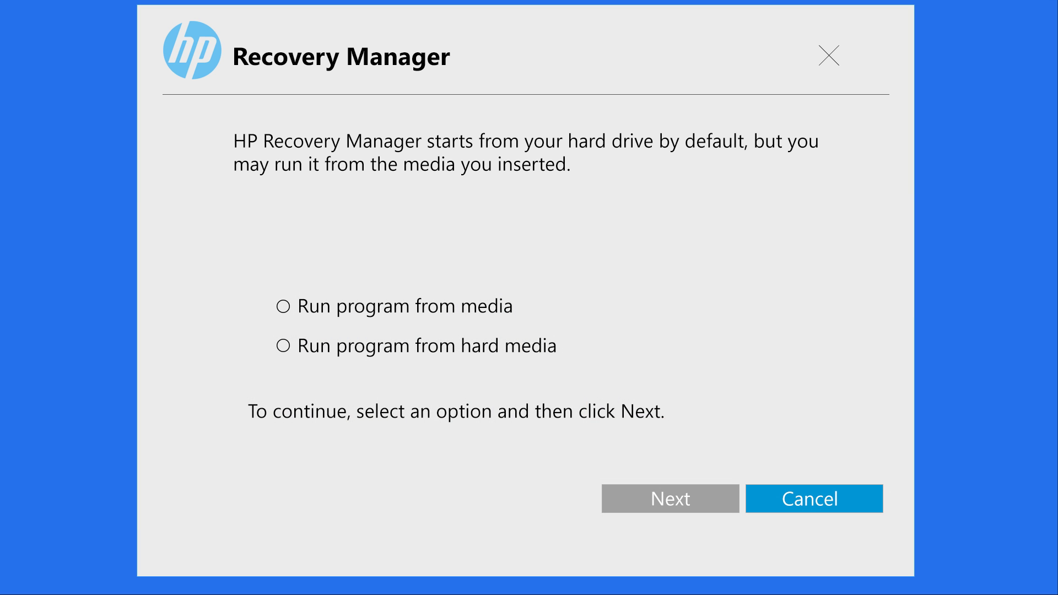
Step: Run HP Recovery Manager from the USB media and start System Recovery
left_click(283, 306)
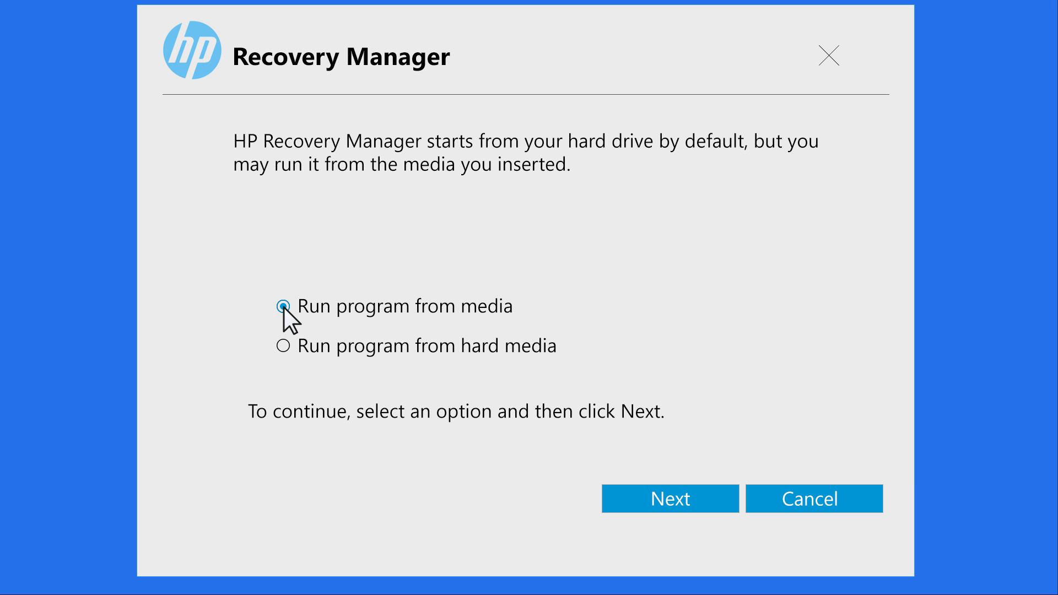
left_click(681, 503)
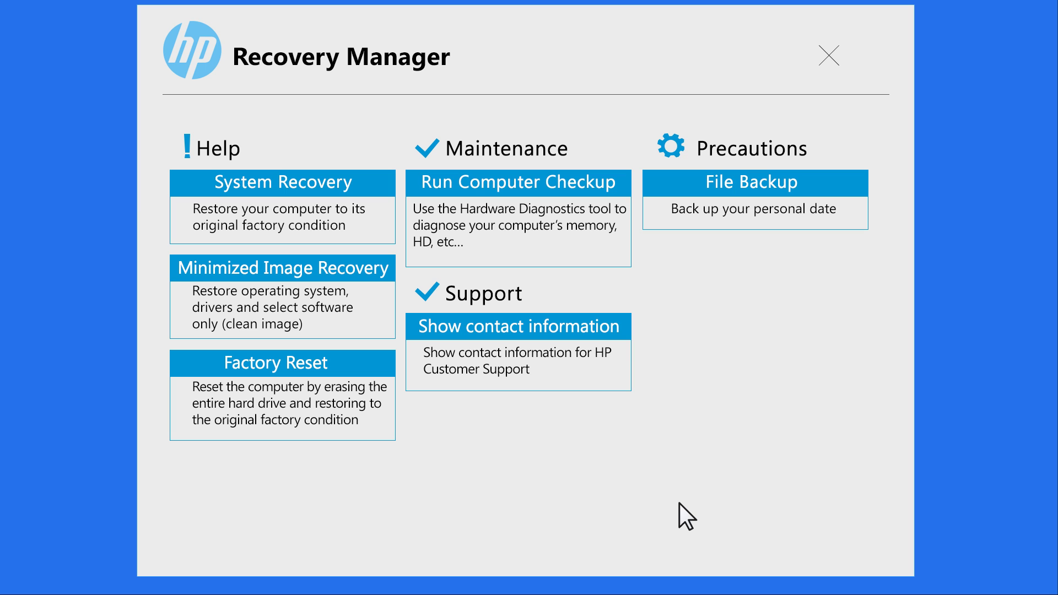
left_click(312, 185)
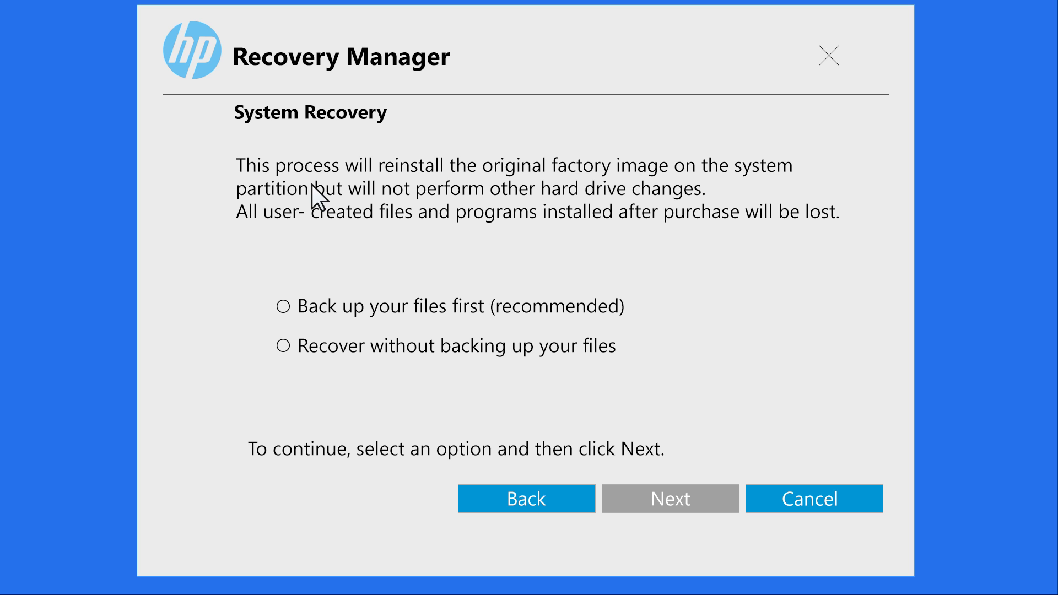
Step: Back up personal files first, using Auto Selection for the file categories
left_click(283, 307)
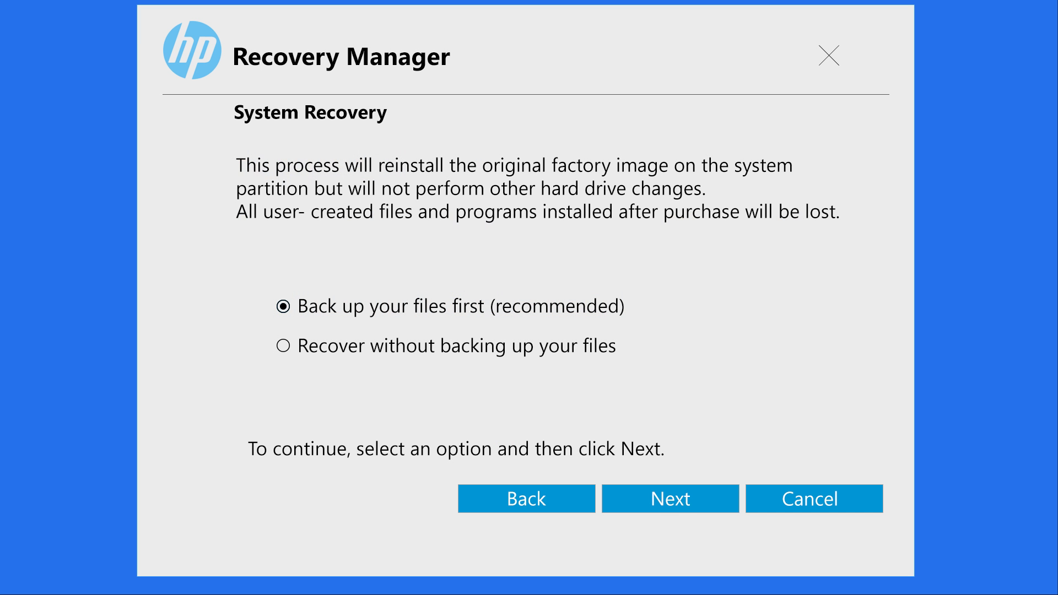
left_click(680, 504)
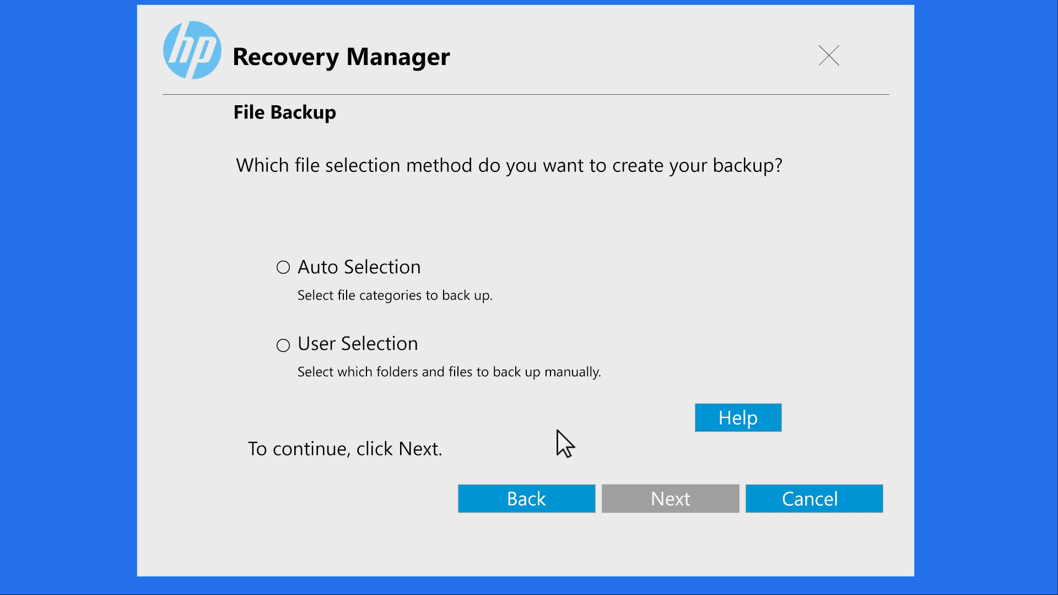
left_click(283, 267)
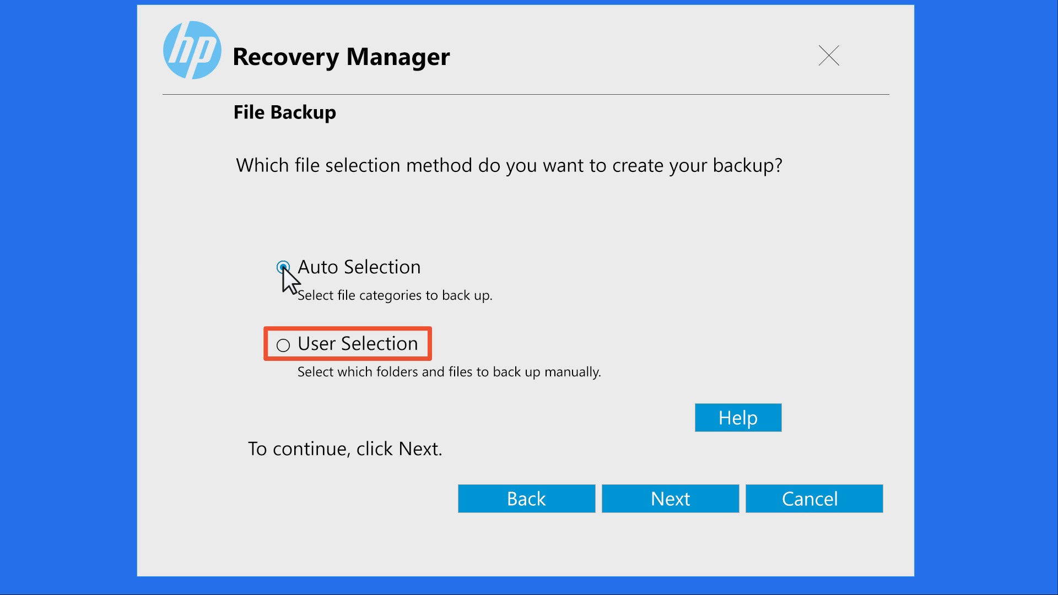
Step: Keep all six file types in the 1.49GB backup and continue to the destination list
left_click(680, 502)
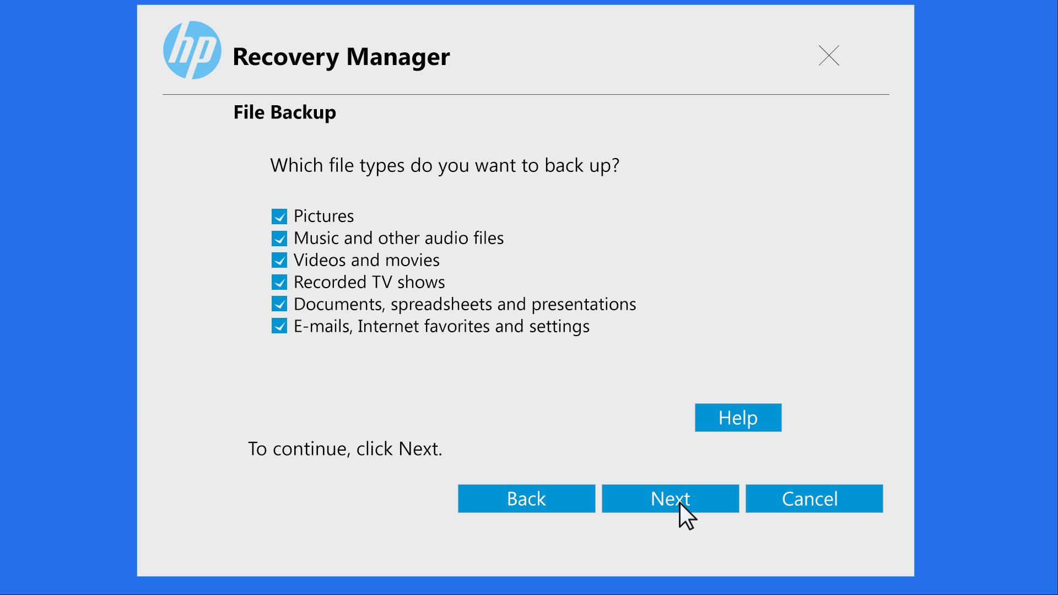
left_click(680, 503)
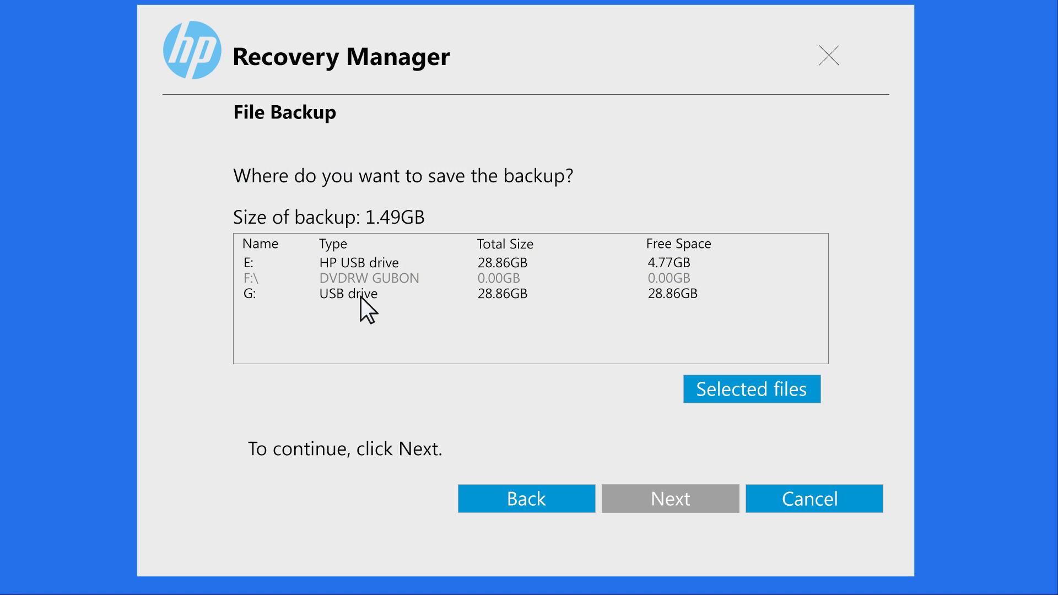
Step: Copy the personal files backup to USB drive G: and wait for success
left_click(361, 297)
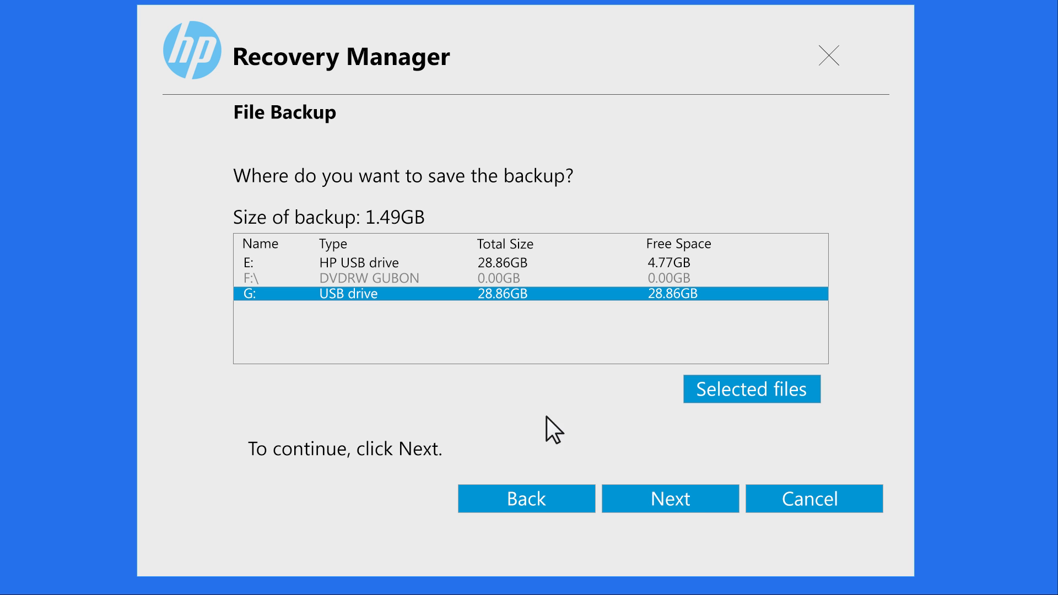
left_click(680, 504)
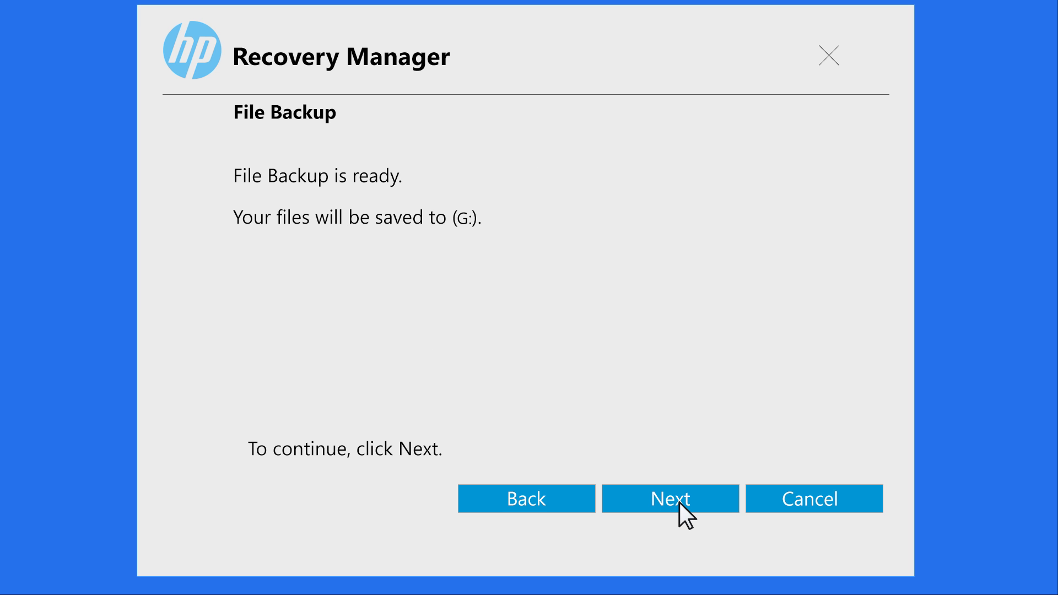
left_click(680, 503)
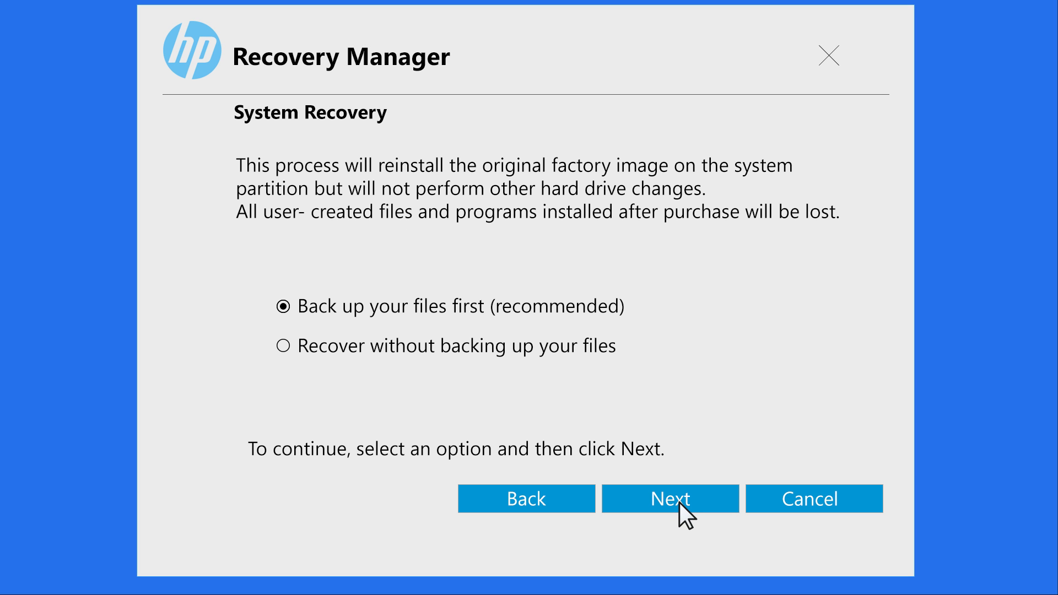
Step: Recover without another backup and start reinstalling the factory image
left_click(284, 346)
left_click(680, 502)
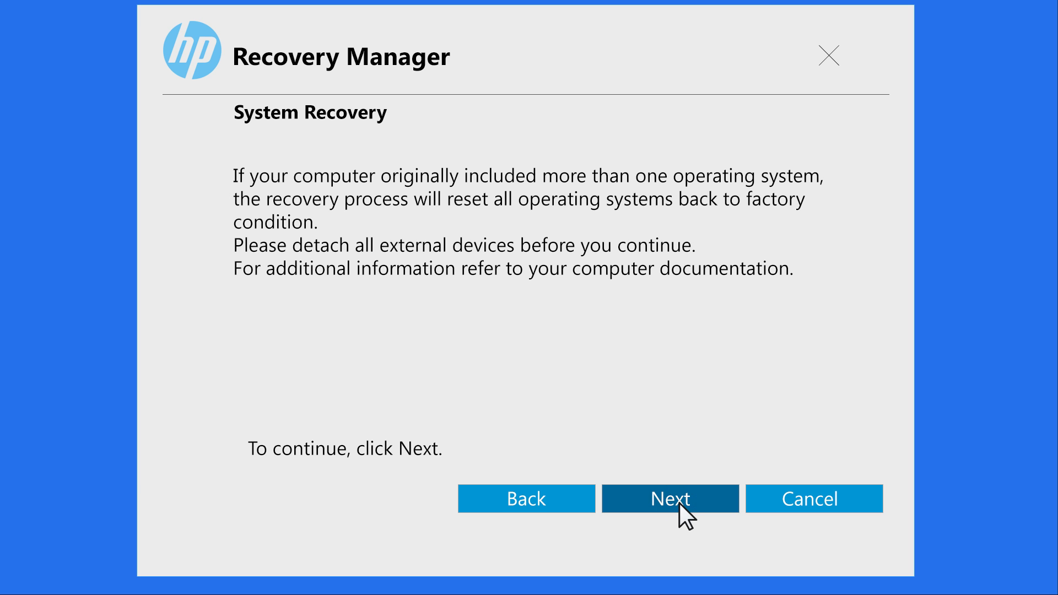
left_click(680, 503)
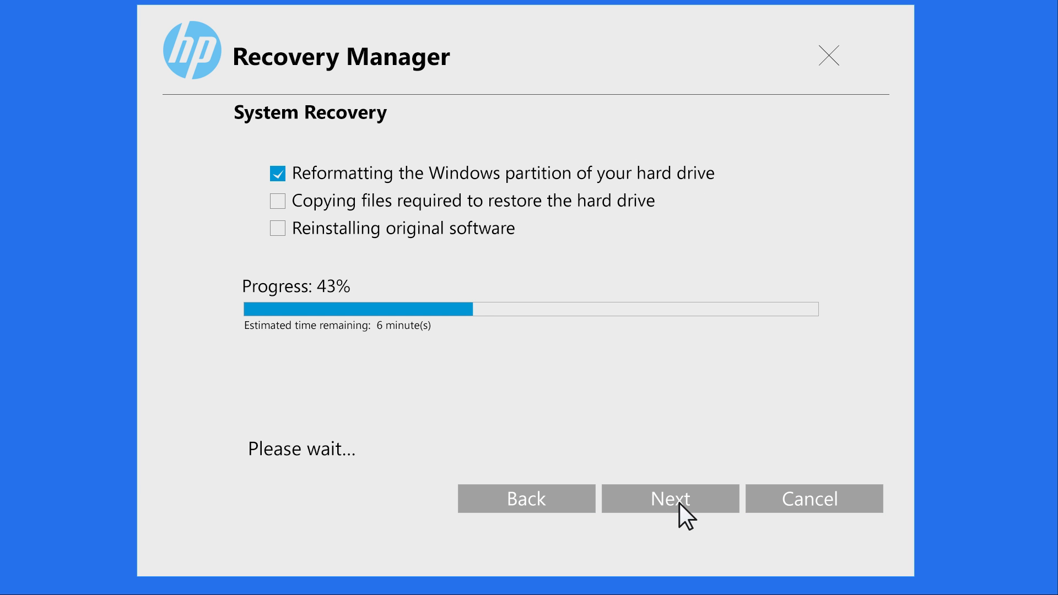